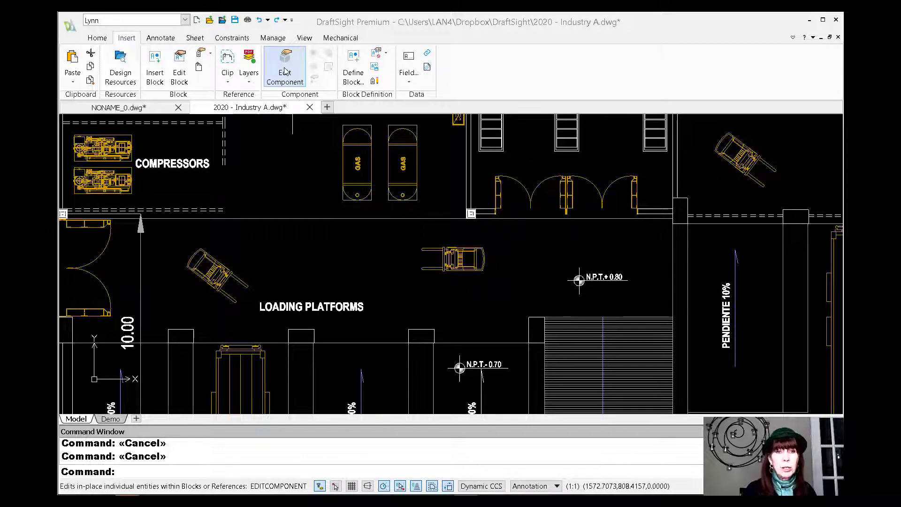
Open the forklift near LOADING PLATFORMS for in-place editing as the Forklift block
{"action": "left_click", "coordinate": [287, 74]}
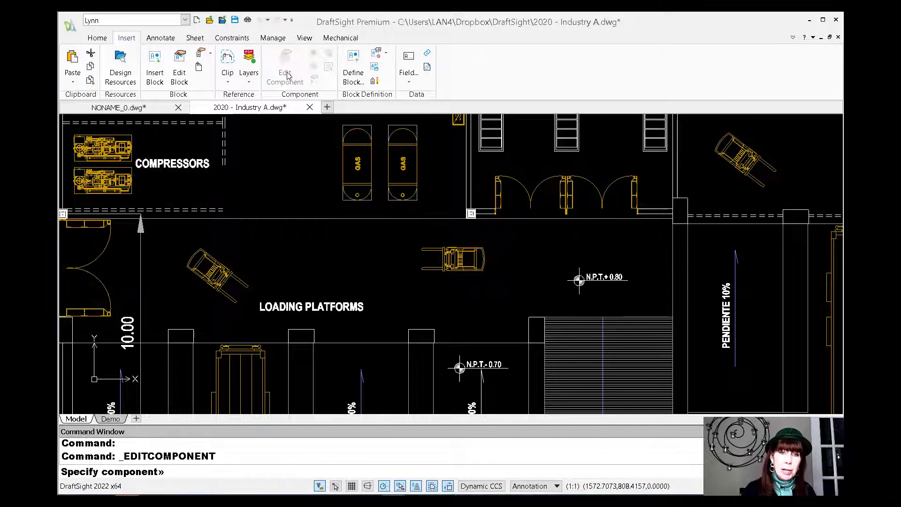
{"action": "scroll", "coordinate": [434, 279], "scroll_direction": "up", "scroll_amount": 1}
{"action": "scroll", "coordinate": [434, 279], "scroll_direction": "up", "scroll_amount": 3}
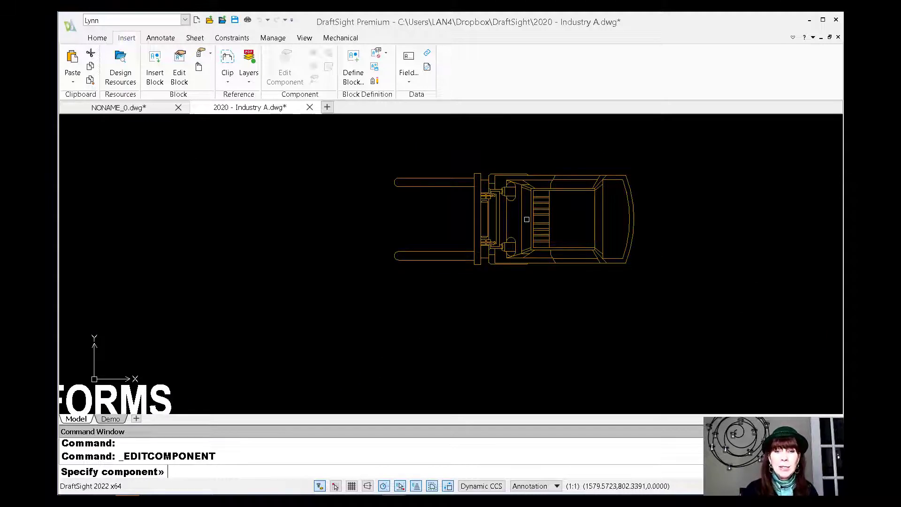
{"action": "left_click", "coordinate": [516, 186]}
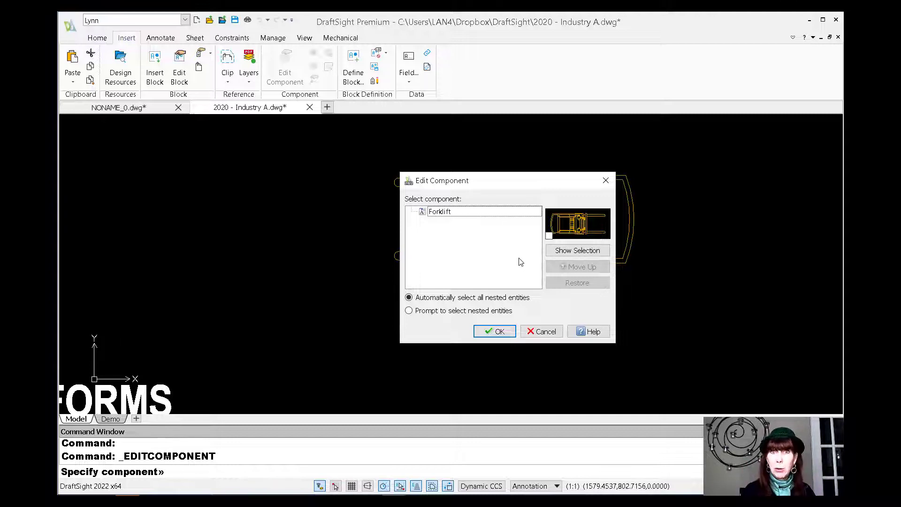
{"action": "left_click", "coordinate": [498, 332]}
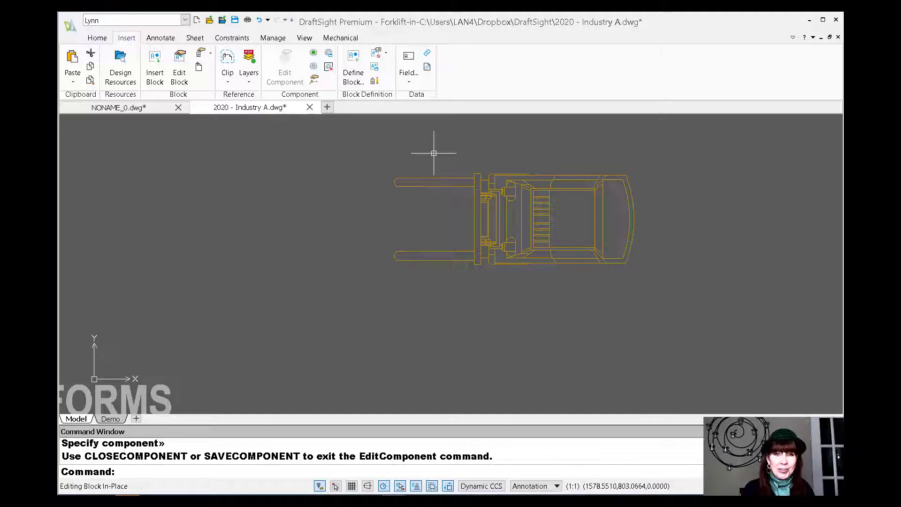
Erase the forklift's upper fork tine (3 objects) with a crossing selection
{"action": "left_click_drag", "start_coordinate": [430, 155], "coordinate": [376, 204]}
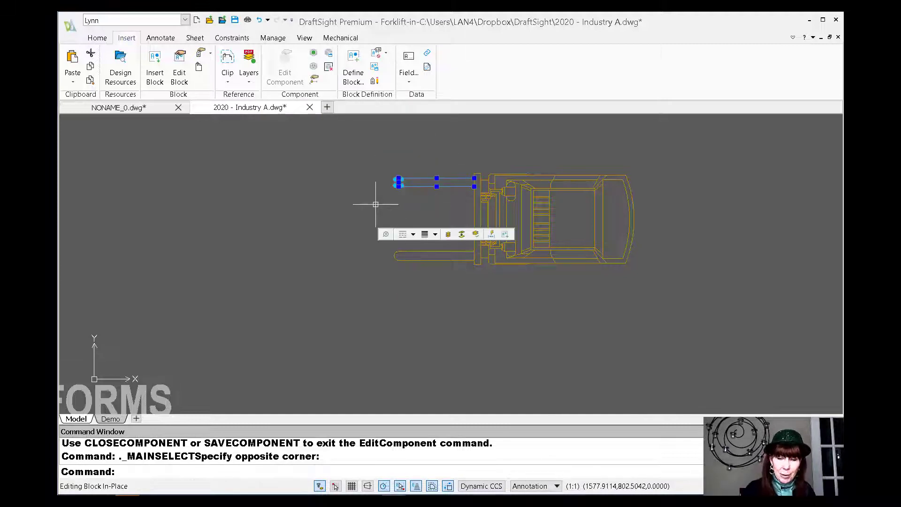
{"action": "type", "text": "e"}
{"action": "key", "text": "Return"}
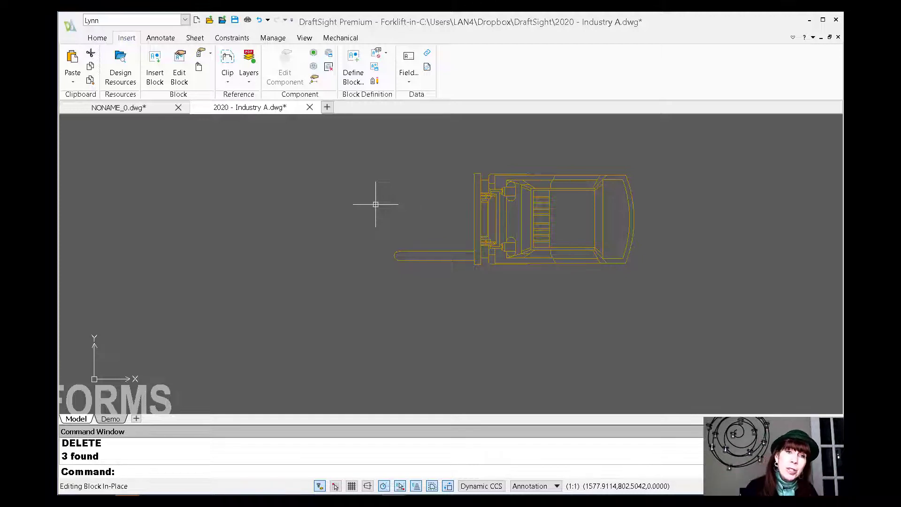
Save the Forklift block edit and zoom out to check all forklifts show one fork
{"action": "left_click", "coordinate": [328, 68]}
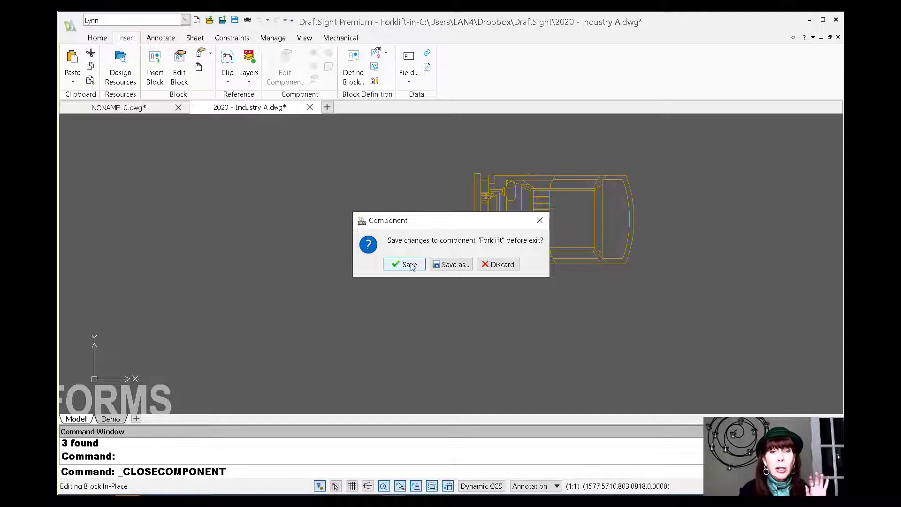
{"action": "left_click", "coordinate": [409, 265]}
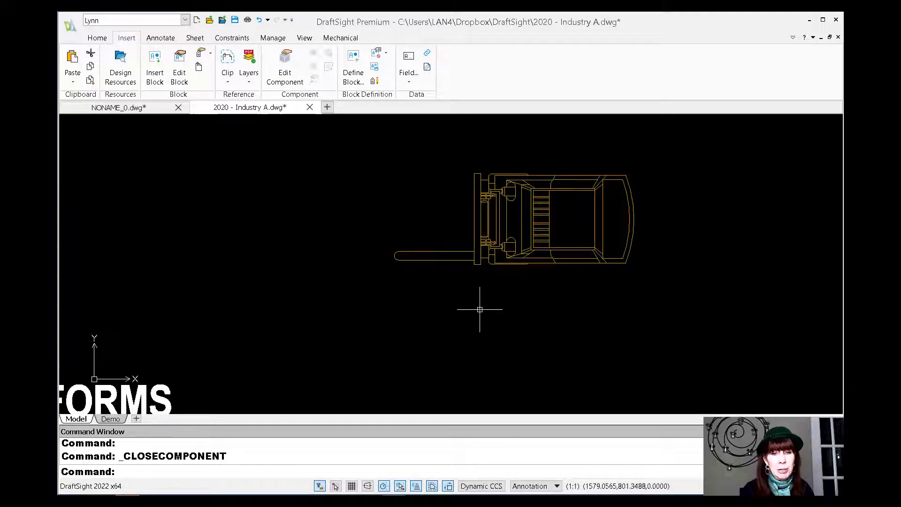
{"action": "scroll", "coordinate": [480, 309], "scroll_direction": "down", "scroll_amount": 5}
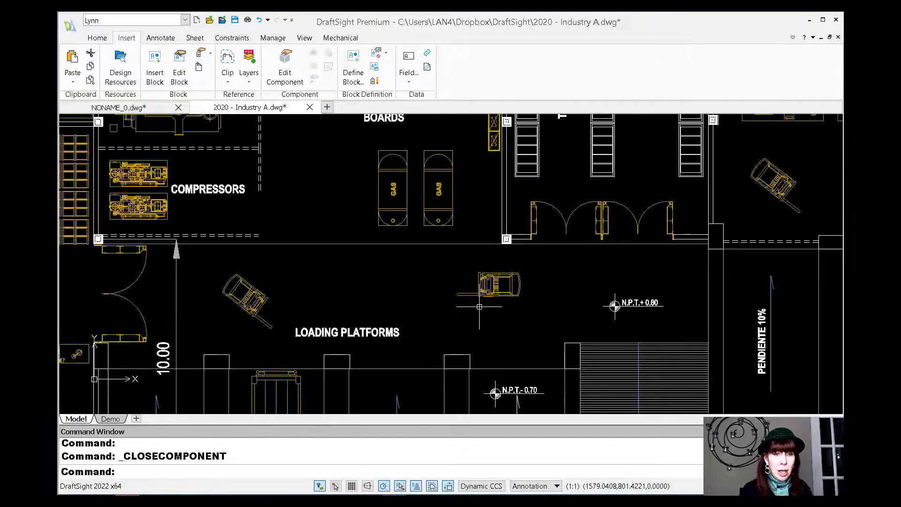
{"action": "scroll", "coordinate": [479, 306], "scroll_direction": "down", "scroll_amount": 1}
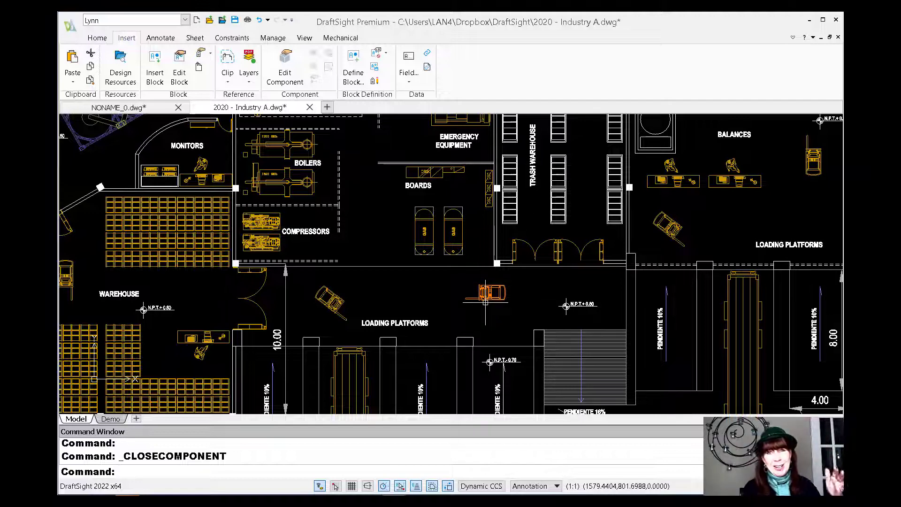
{"action": "scroll", "coordinate": [486, 301], "scroll_direction": "up", "scroll_amount": 4}
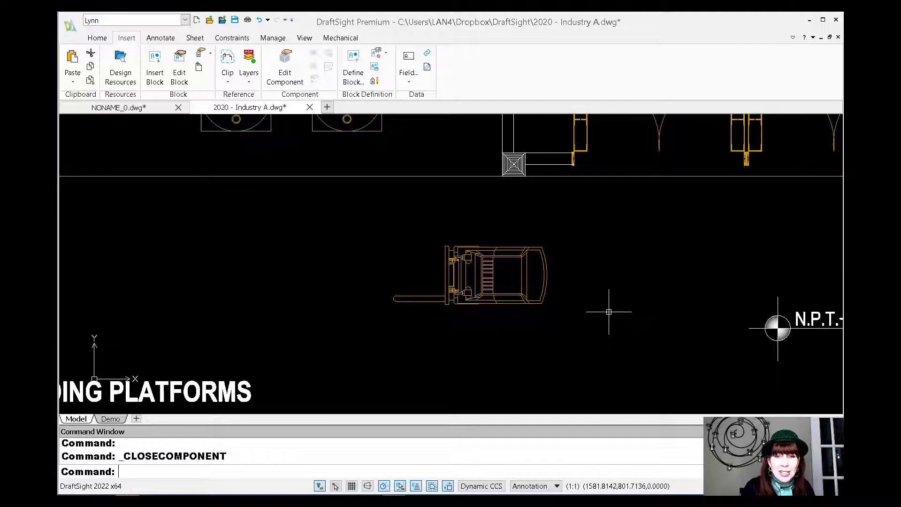
Reopen the Forklift block for in-place editing
{"action": "left_click", "coordinate": [285, 63]}
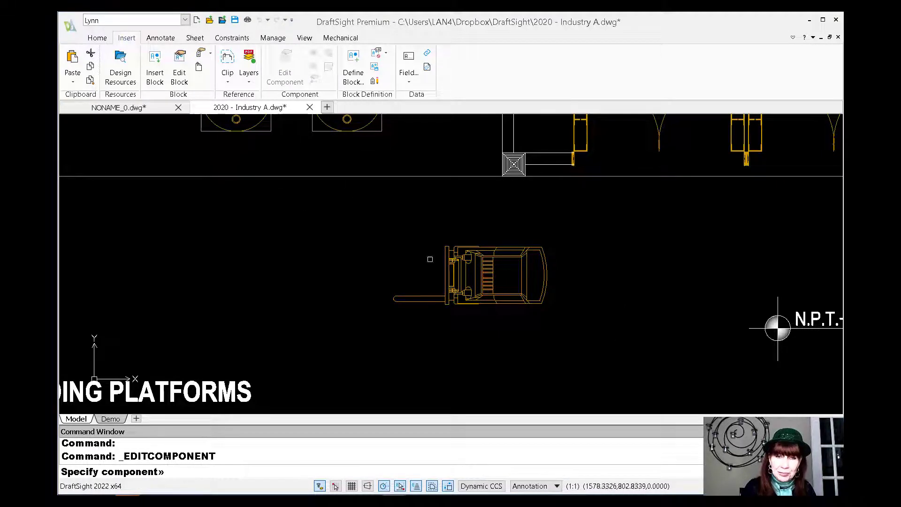
{"action": "left_click", "coordinate": [443, 265]}
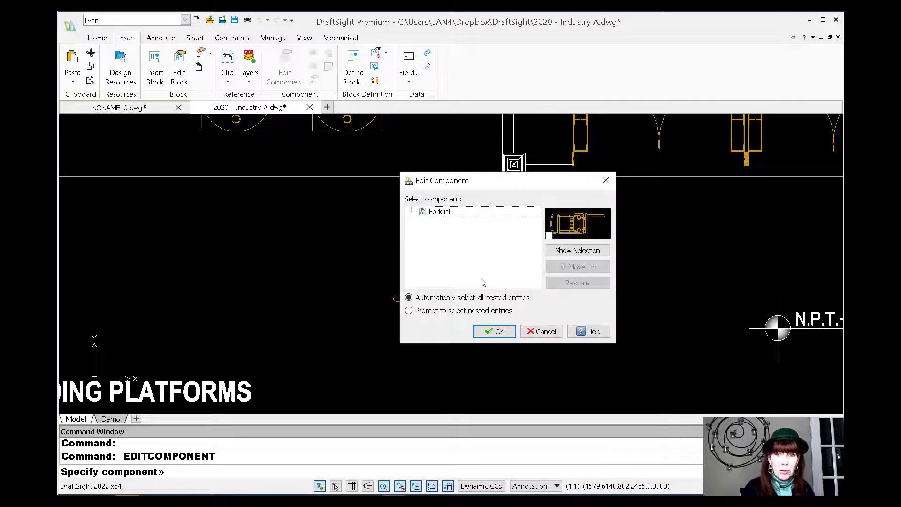
{"action": "left_click", "coordinate": [499, 332]}
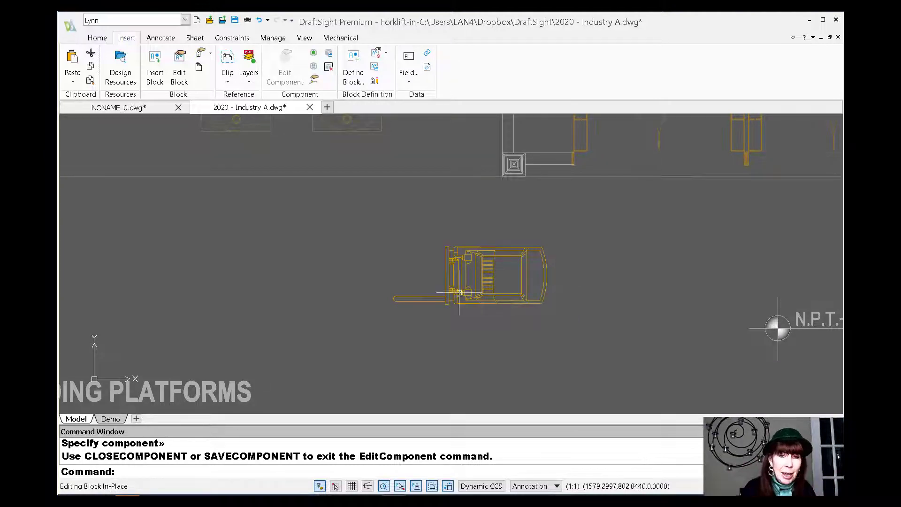
Erase the forklift's remaining fork (3 objects) with a crossing selection
{"action": "left_click", "coordinate": [421, 279]}
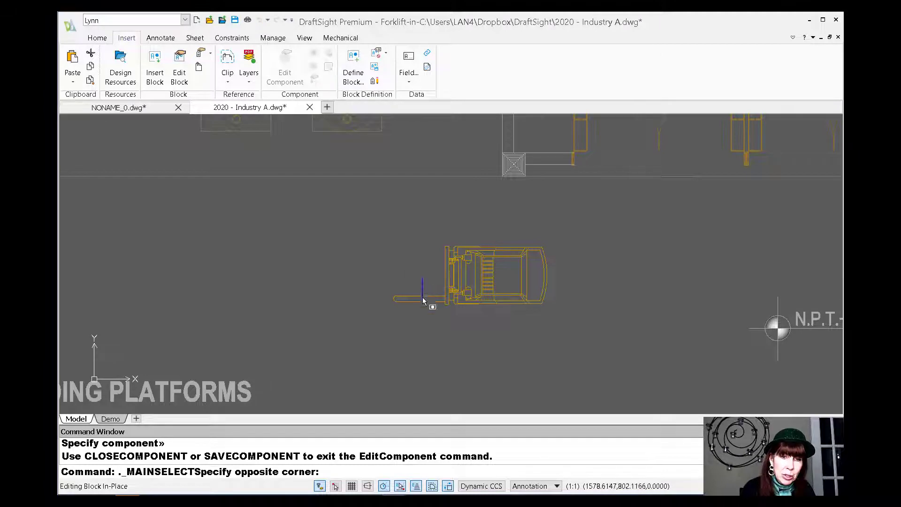
{"action": "left_click", "coordinate": [385, 317]}
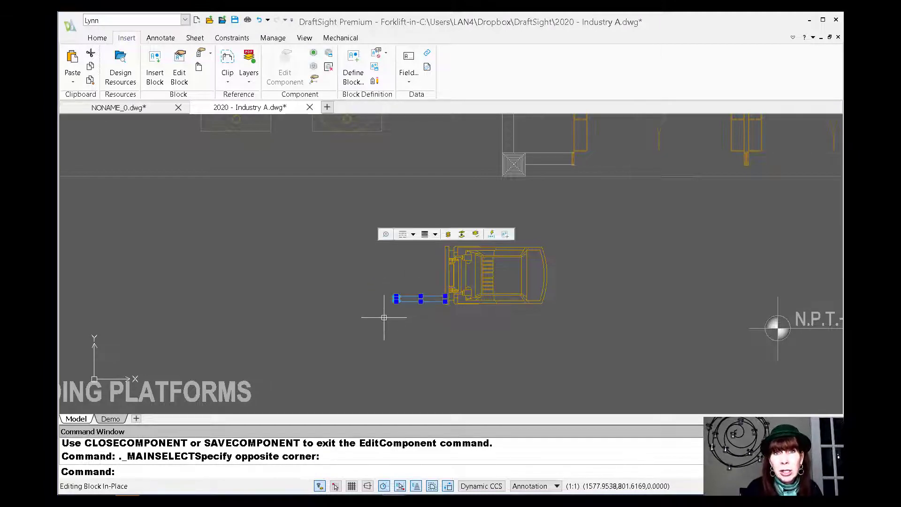
{"action": "type", "text": "e"}
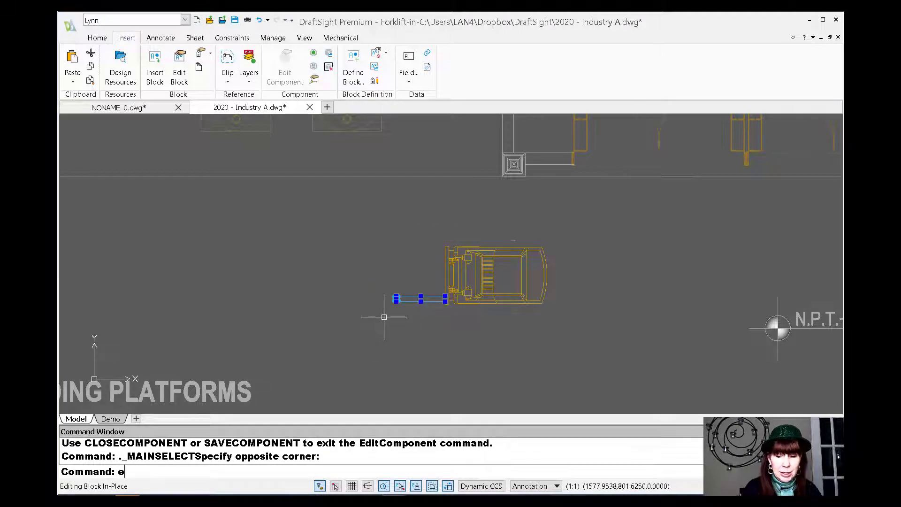
{"action": "key", "text": "Return"}
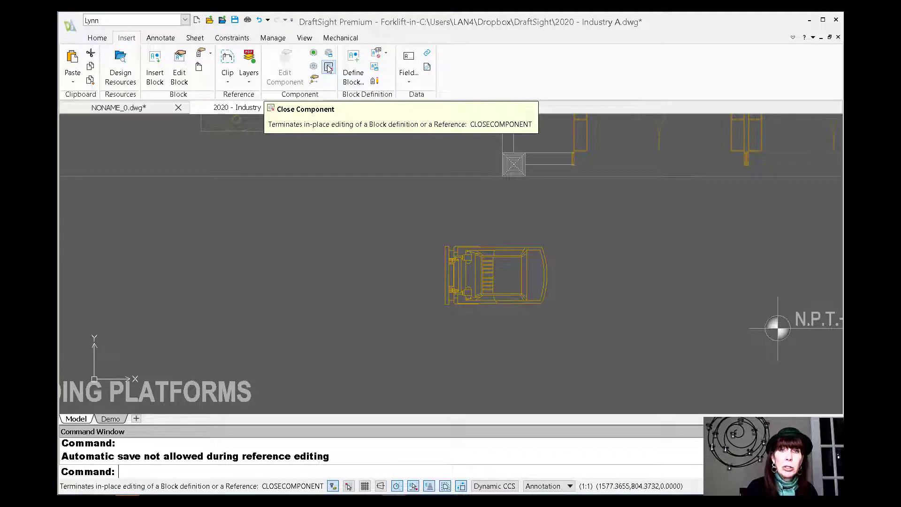
Save the fork-less forklift as block Forklift2, replacing only this instance
{"action": "left_click", "coordinate": [328, 69]}
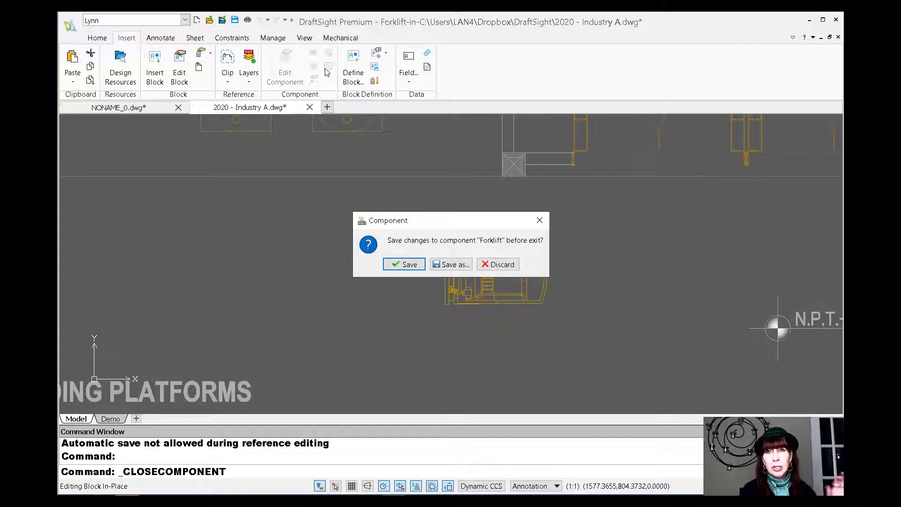
{"action": "left_click", "coordinate": [453, 265]}
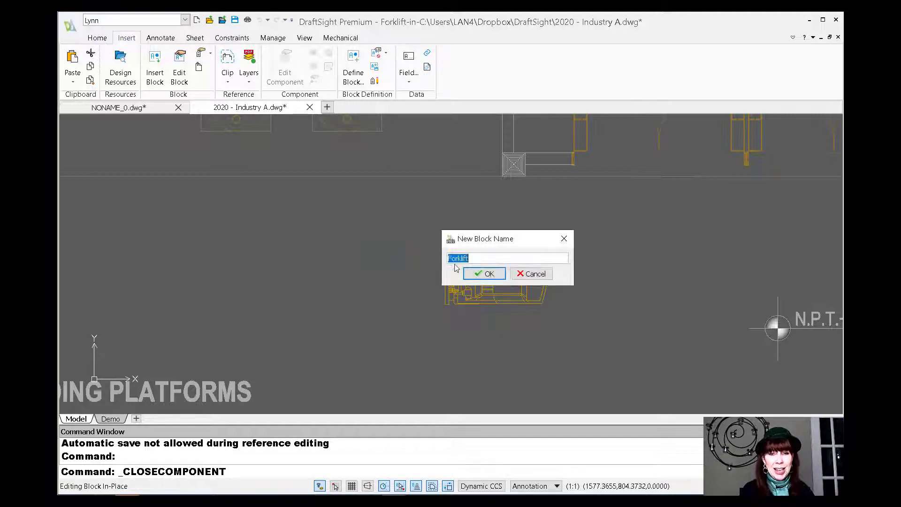
{"action": "left_click", "coordinate": [477, 258]}
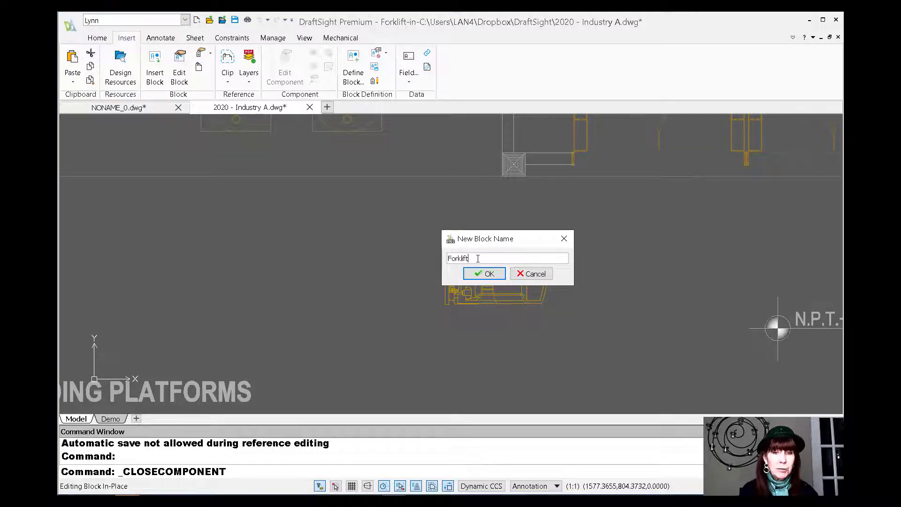
{"action": "type", "text": "2"}
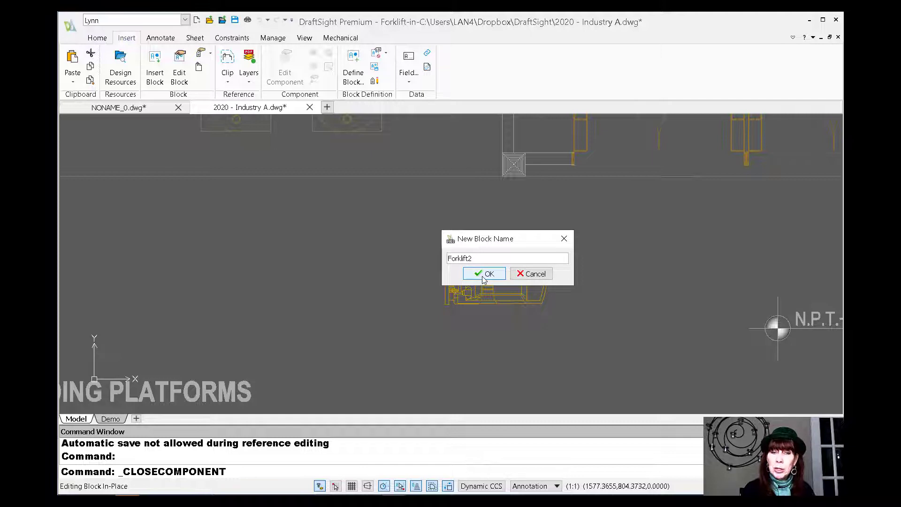
{"action": "left_click", "coordinate": [484, 275]}
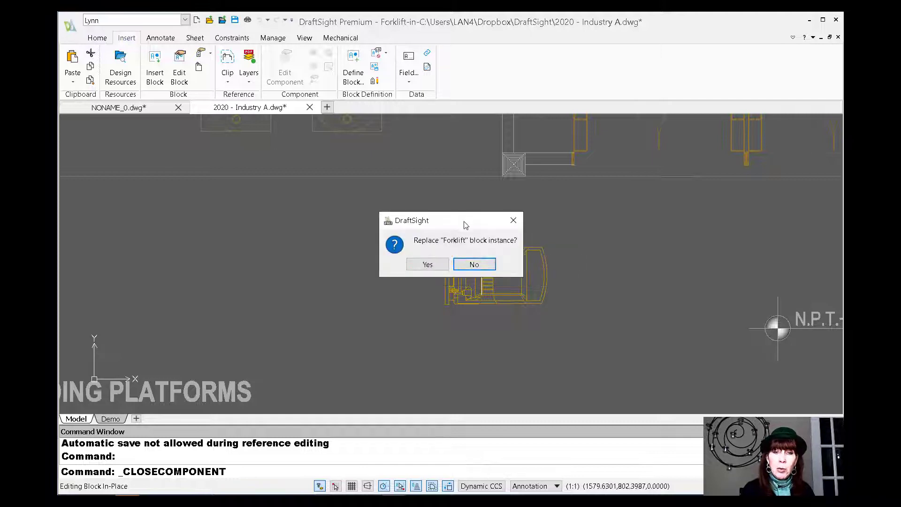
{"action": "left_click_drag", "start_coordinate": [464, 224], "coordinate": [448, 167]}
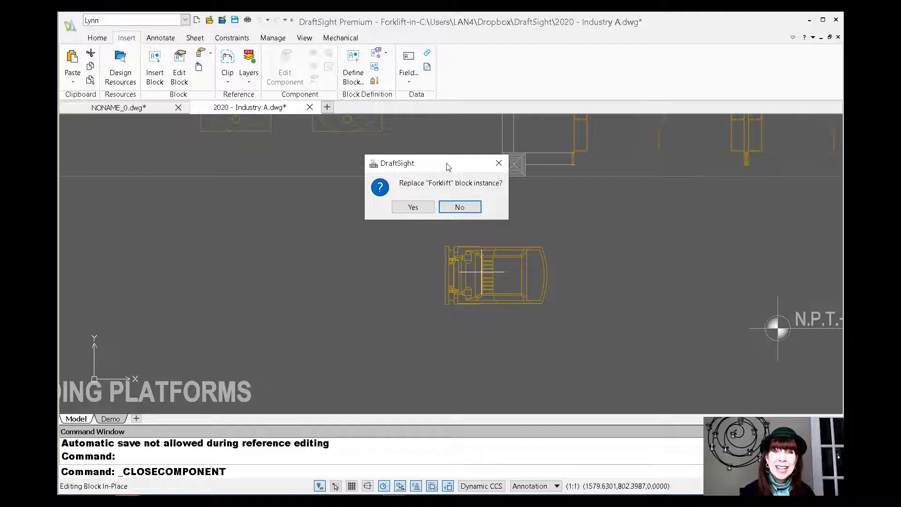
{"action": "left_click", "coordinate": [413, 208]}
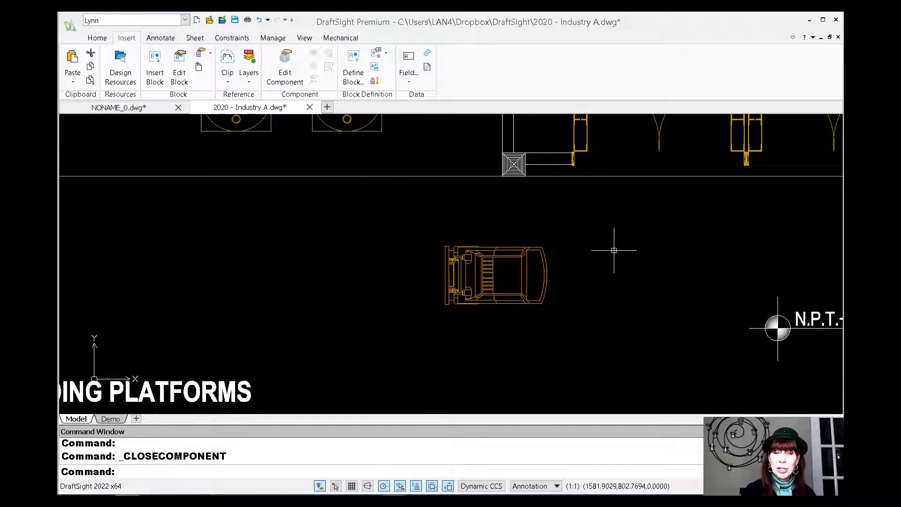
{"action": "scroll", "coordinate": [614, 251], "scroll_direction": "down", "scroll_amount": 2}
{"action": "scroll", "coordinate": [614, 251], "scroll_direction": "down", "scroll_amount": 1}
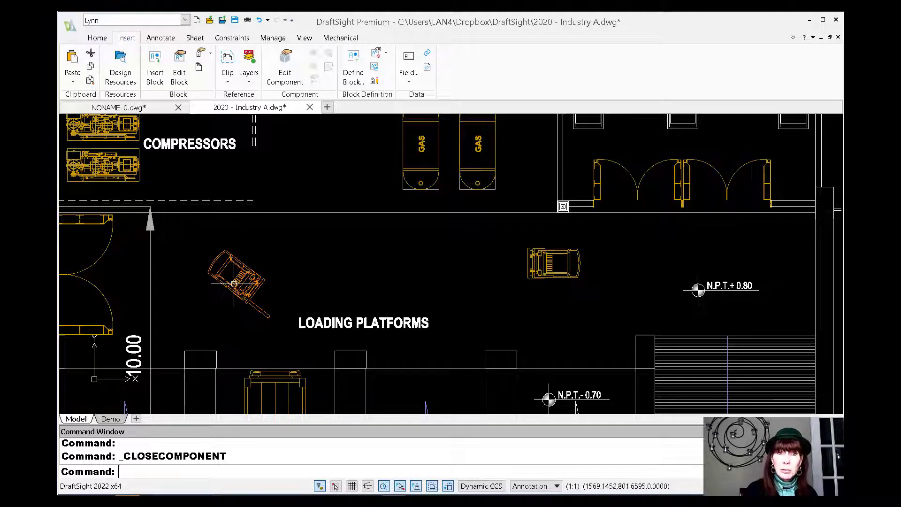
{"action": "left_click", "coordinate": [284, 66]}
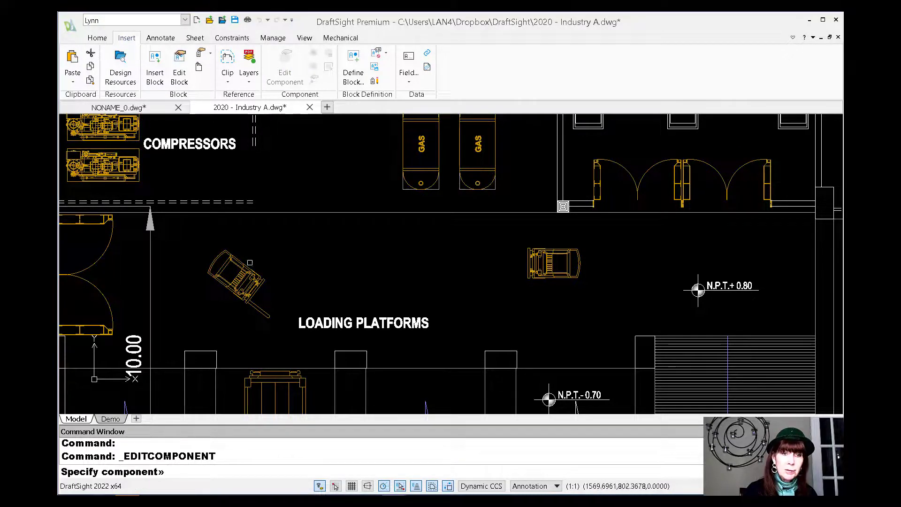
{"action": "left_click", "coordinate": [563, 207]}
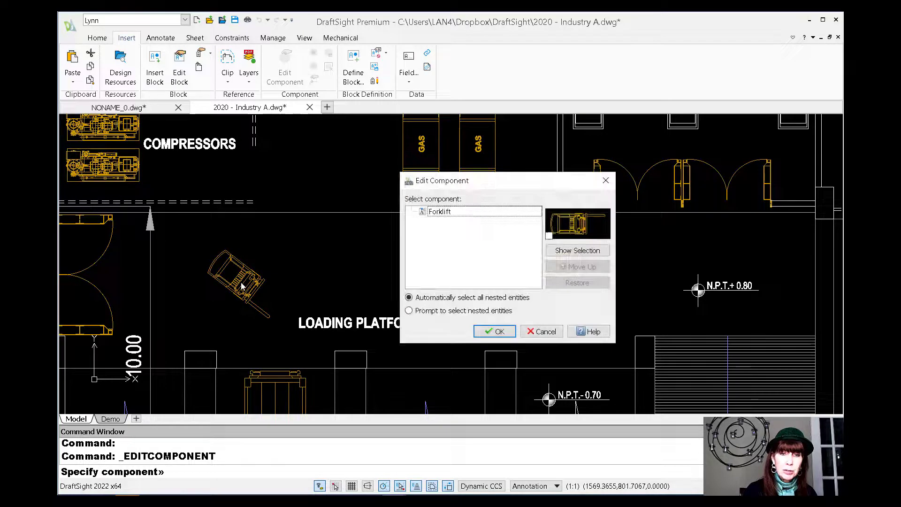
{"action": "left_click", "coordinate": [613, 182]}
{"action": "left_click", "coordinate": [285, 66]}
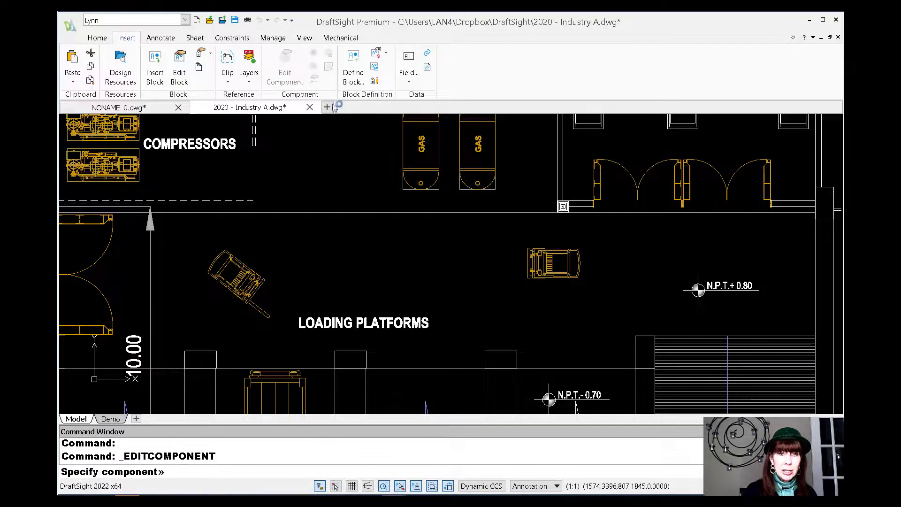
{"action": "left_click", "coordinate": [552, 267]}
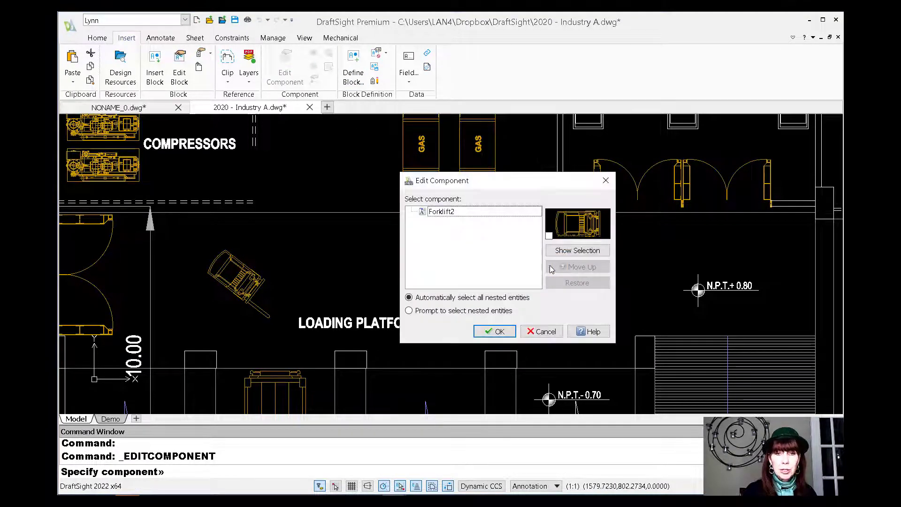
{"action": "left_click", "coordinate": [606, 180]}
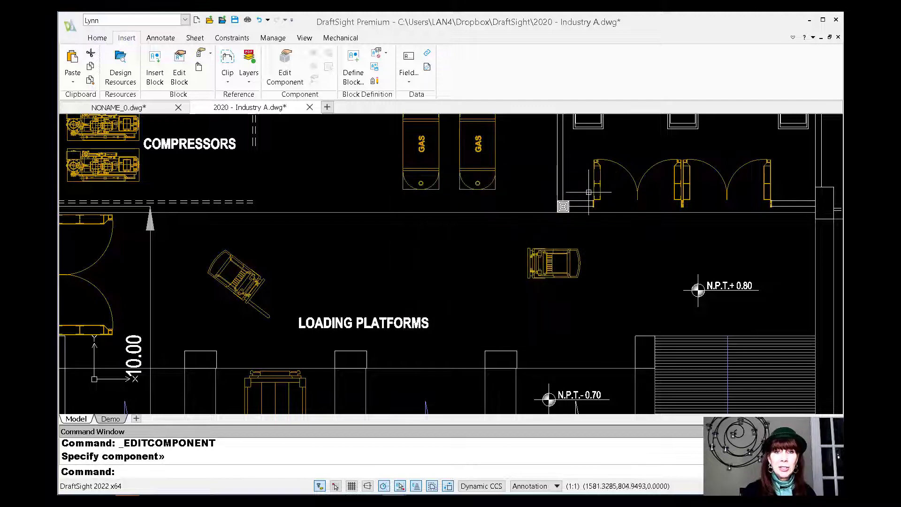